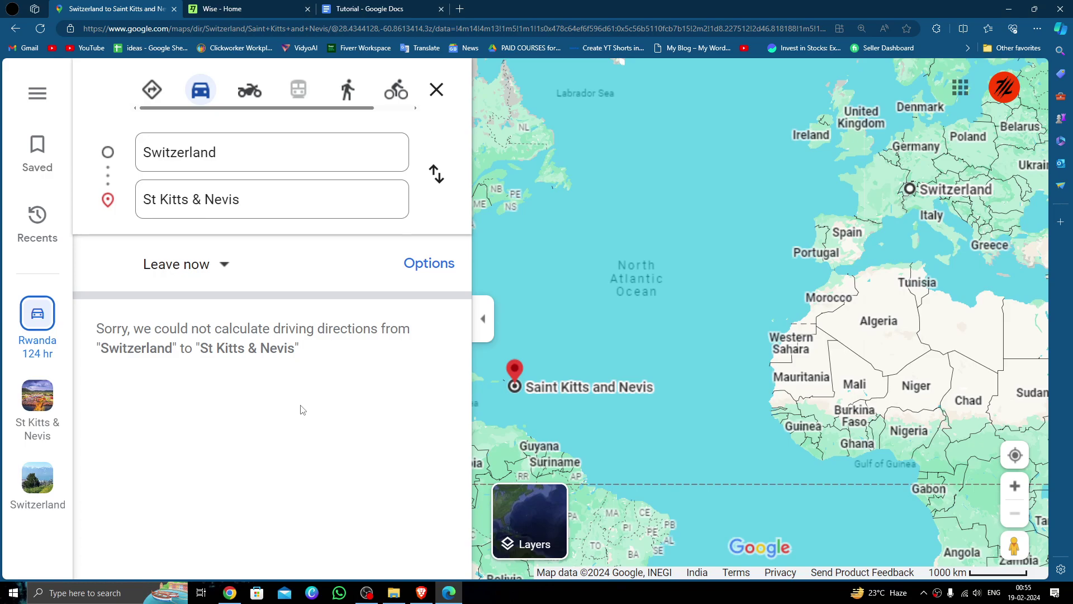
# Step: Start a one-off single payment from the Wise Home dashboard
pyautogui.click(229, 9)
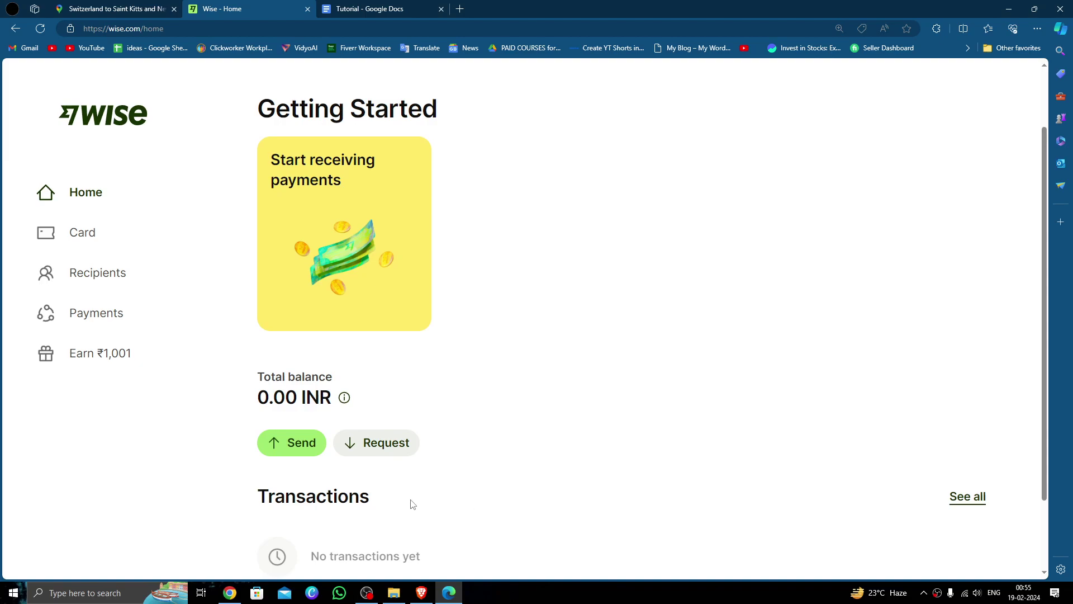
pyautogui.click(306, 443)
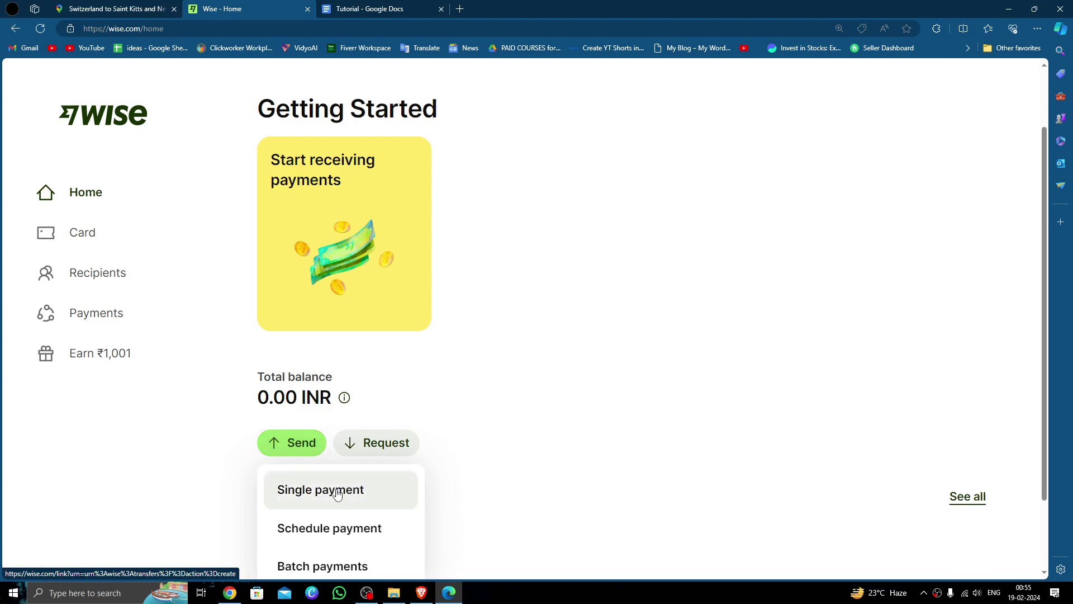
pyautogui.click(361, 493)
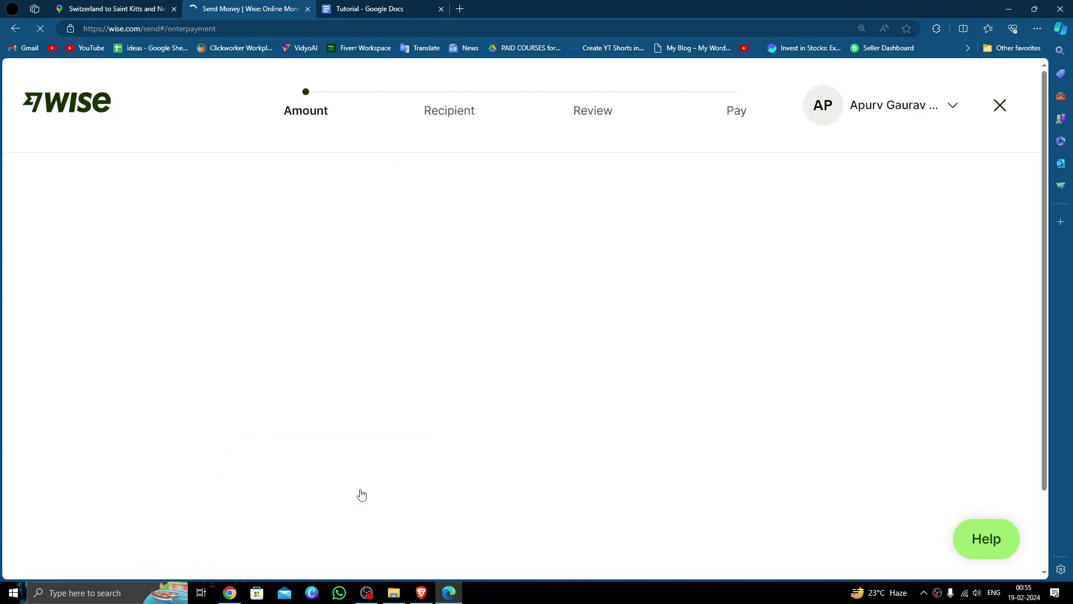
# Step: Change the send currency to Swiss franc (CHF) and replace 100,000 with 170
pyautogui.click(662, 256)
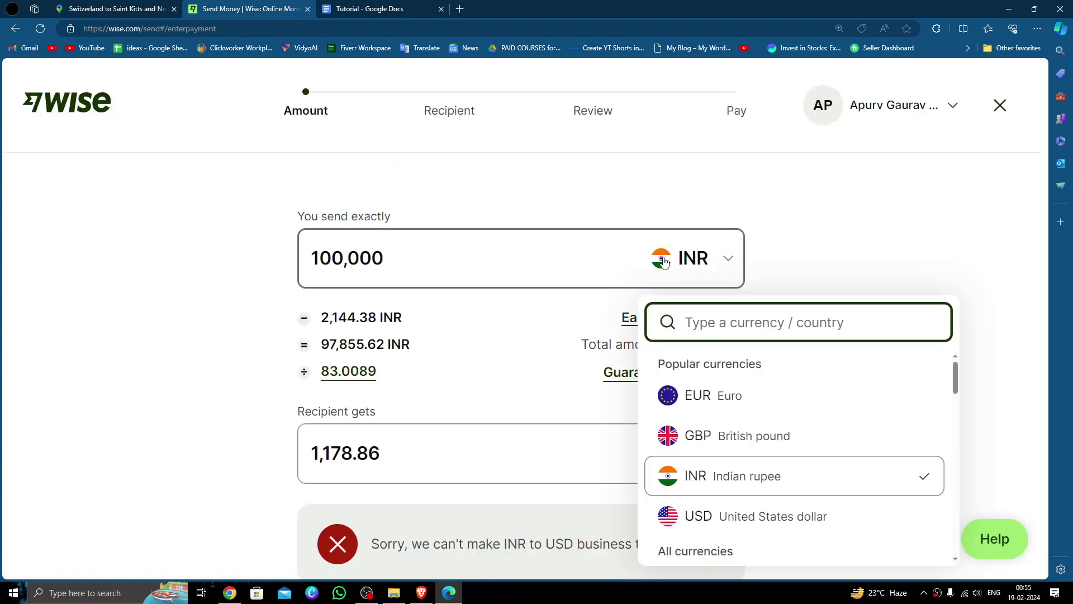
pyautogui.write('sw')
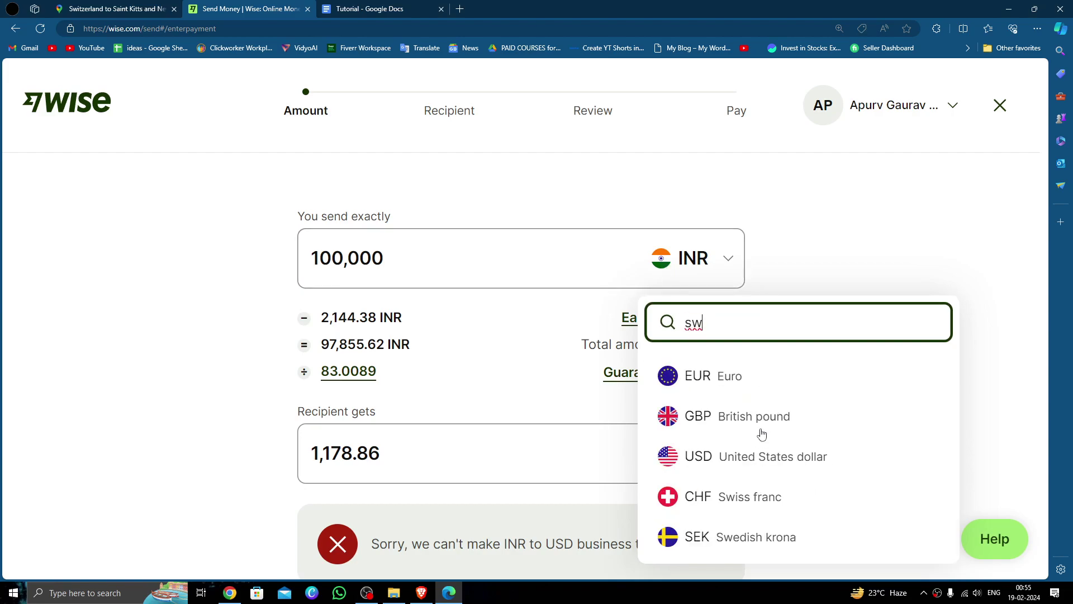
pyautogui.click(758, 502)
pyautogui.click(529, 259)
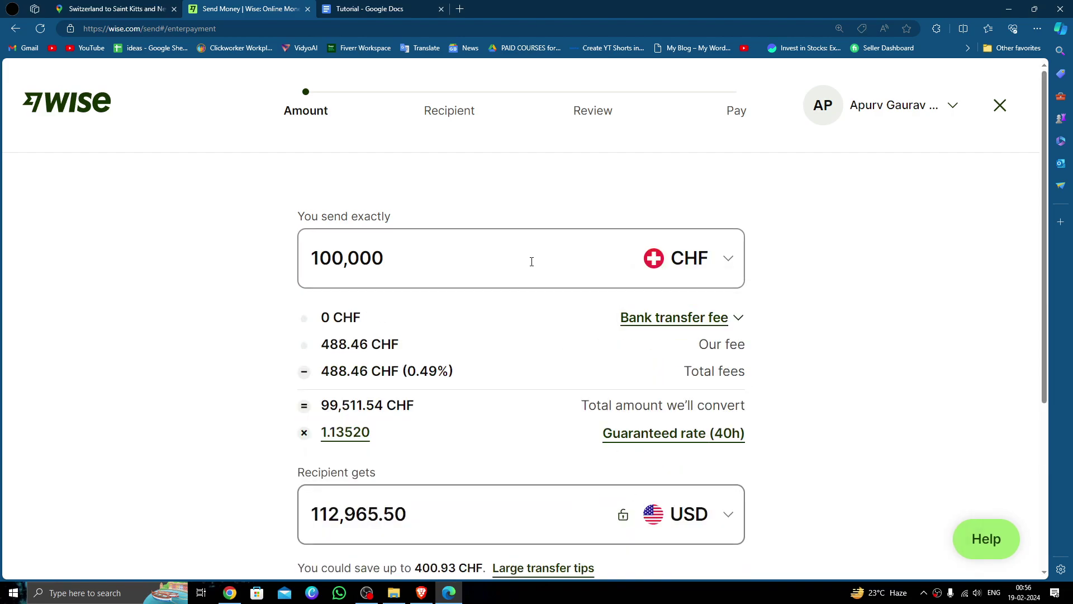
pyautogui.hotkey('ctrl', 'a')
pyautogui.press('BackSpace')
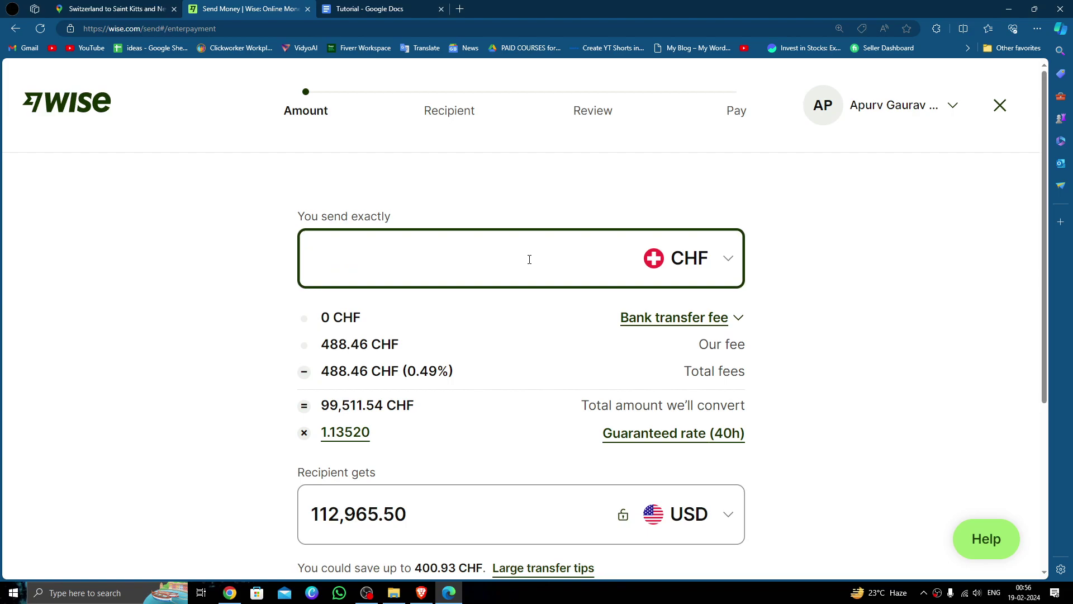
pyautogui.write('17')
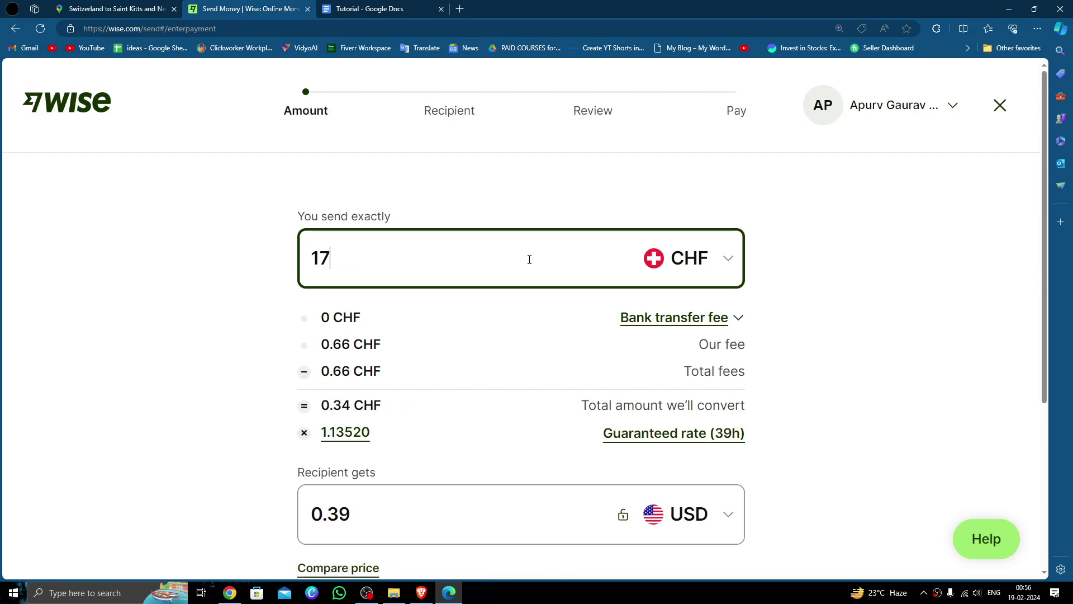
pyautogui.write('0')
pyautogui.click(629, 343)
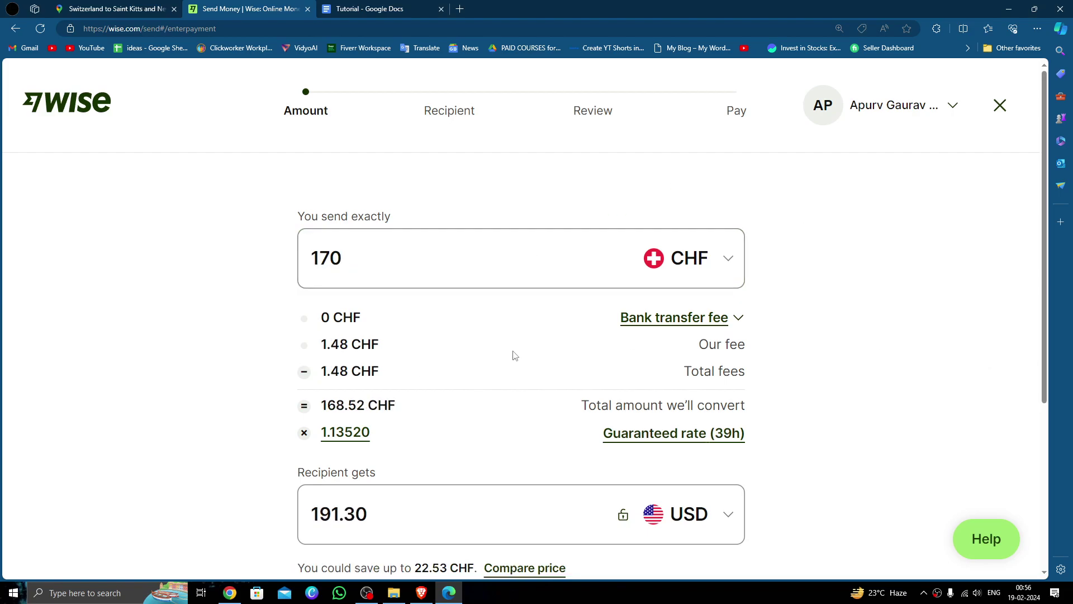
pyautogui.scroll(-1, 515, 356)
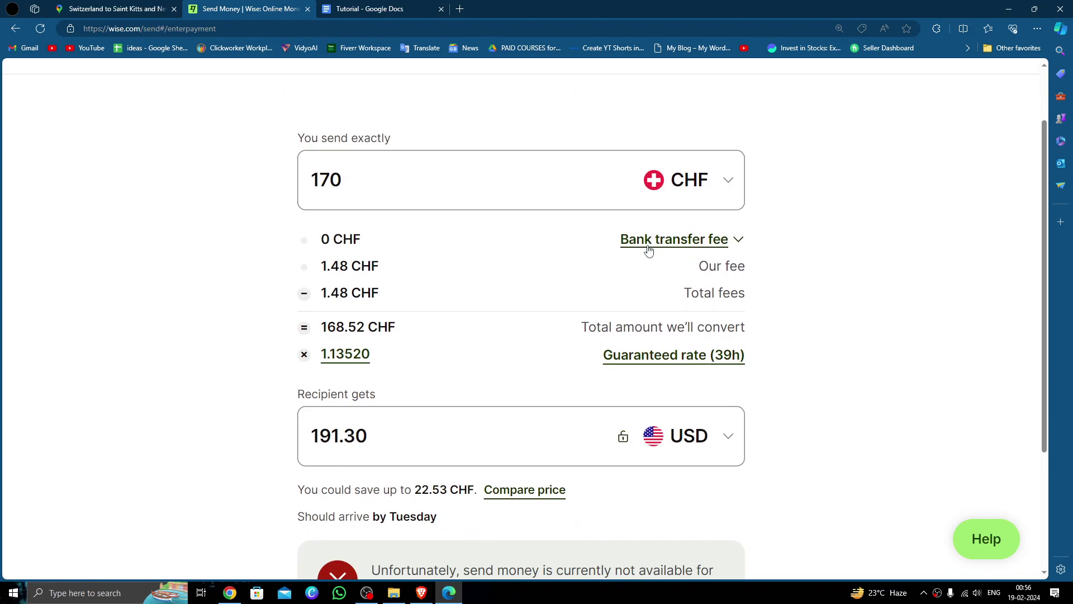
pyautogui.click(649, 243)
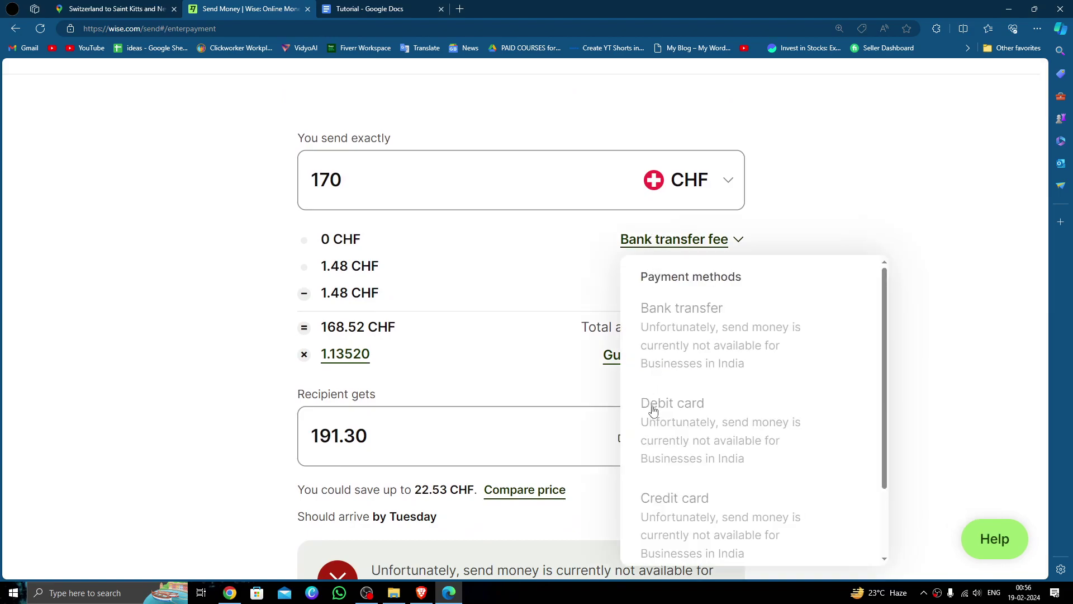
pyautogui.click(770, 216)
pyautogui.scroll(-2, 737, 369)
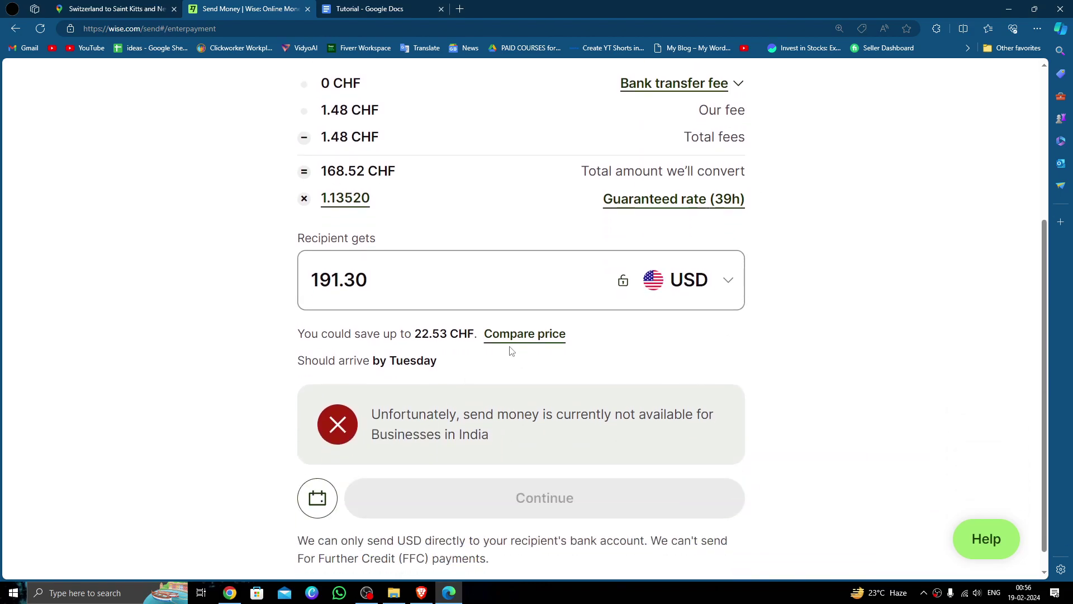
pyautogui.click(509, 335)
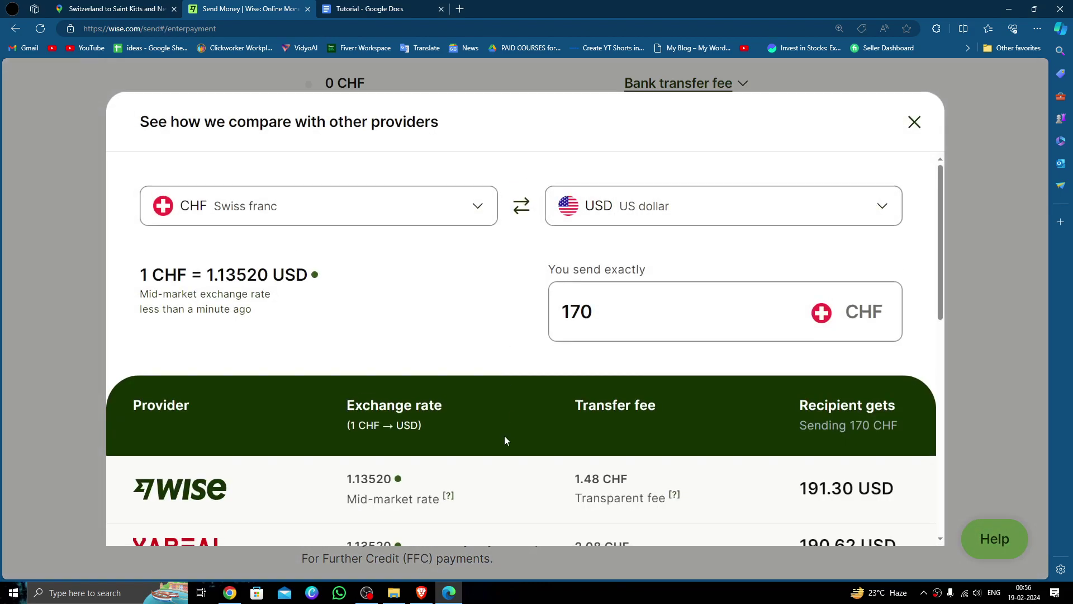
pyautogui.click(913, 124)
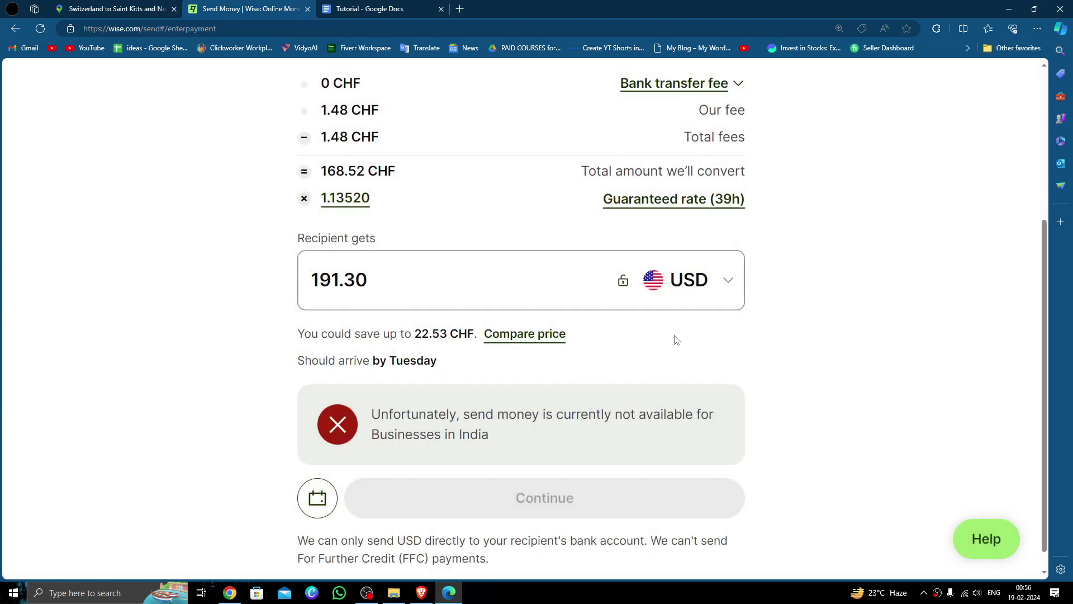
pyautogui.scroll(3, 676, 340)
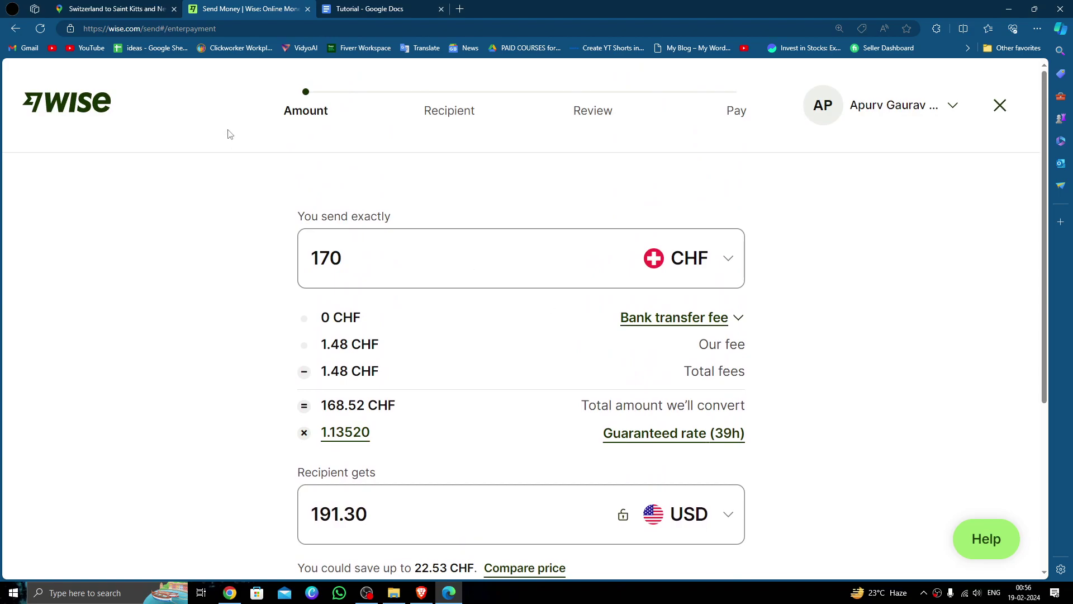